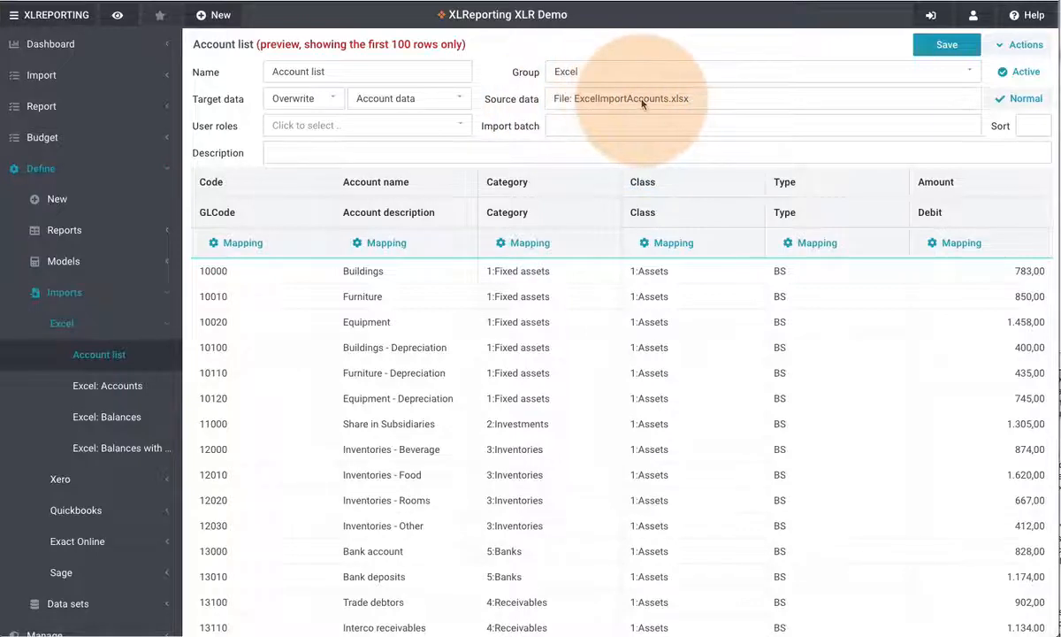
Choose ExcelImportAccounts.xlsx from the local computer as the import's source data file
click(641, 100)
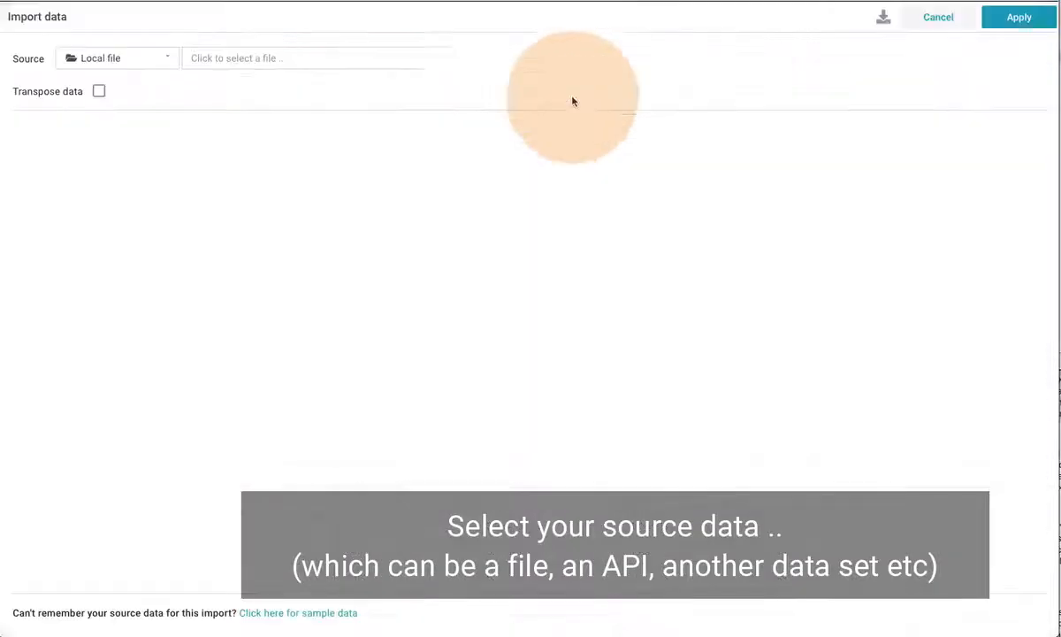
click(308, 64)
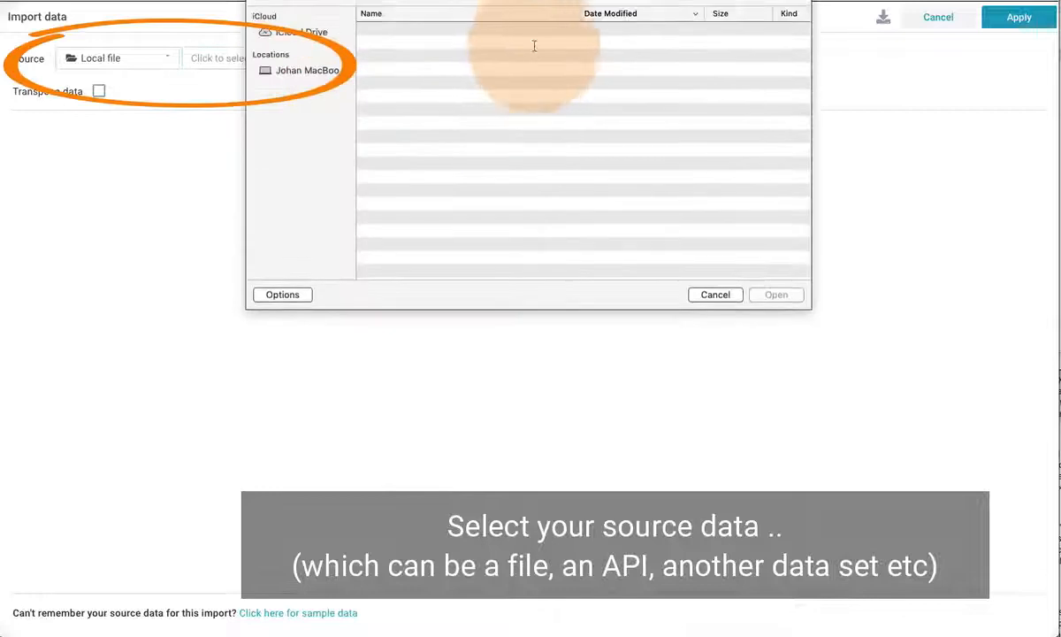
click(457, 29)
click(770, 294)
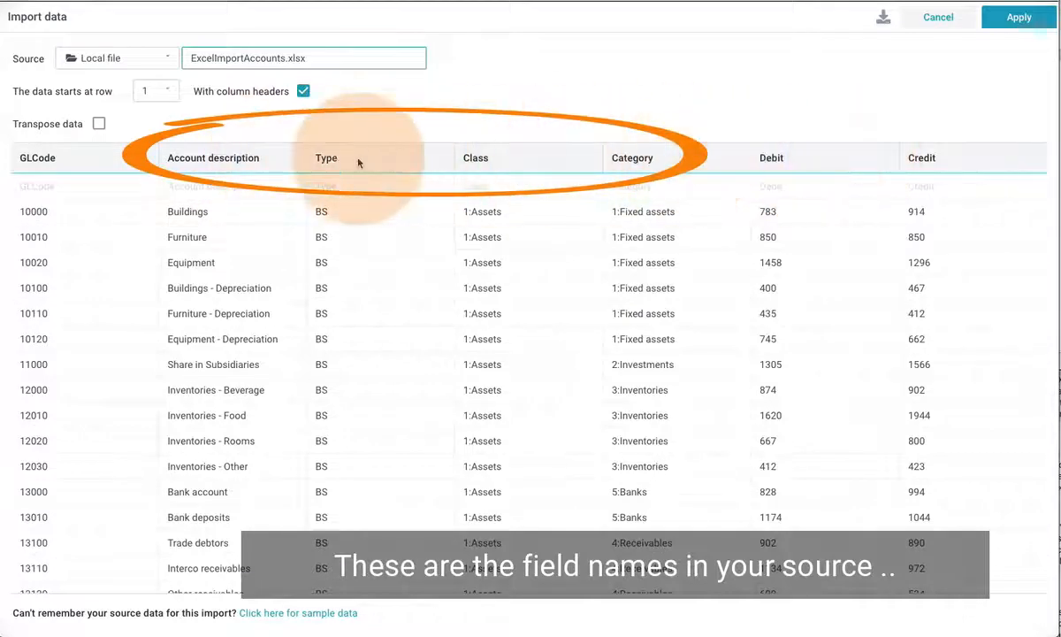
Toggle the column headers option off and back on, then apply the source data settings
click(303, 91)
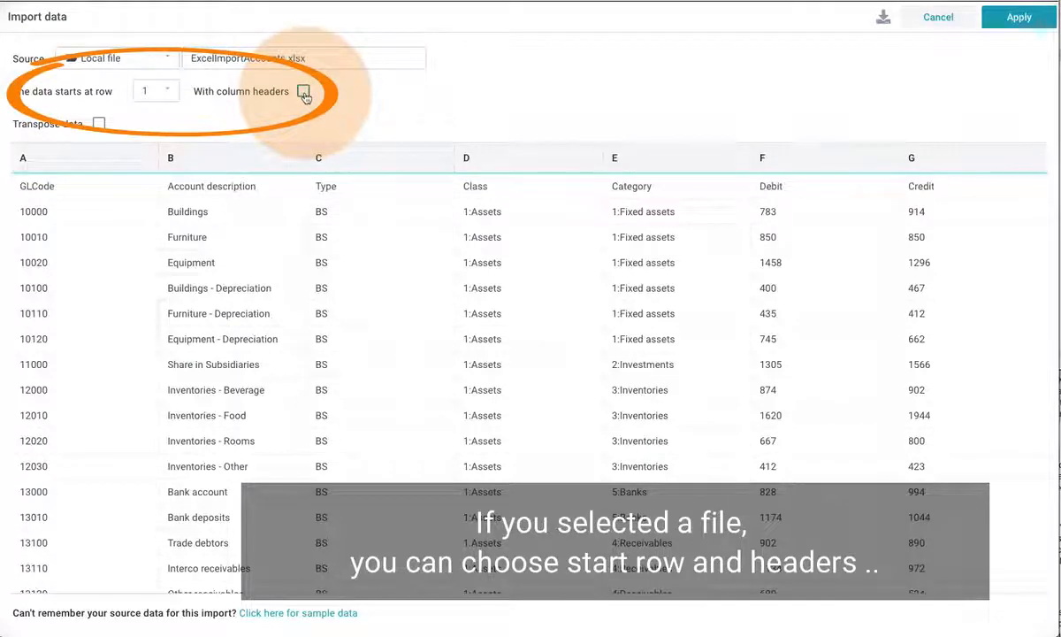
click(304, 91)
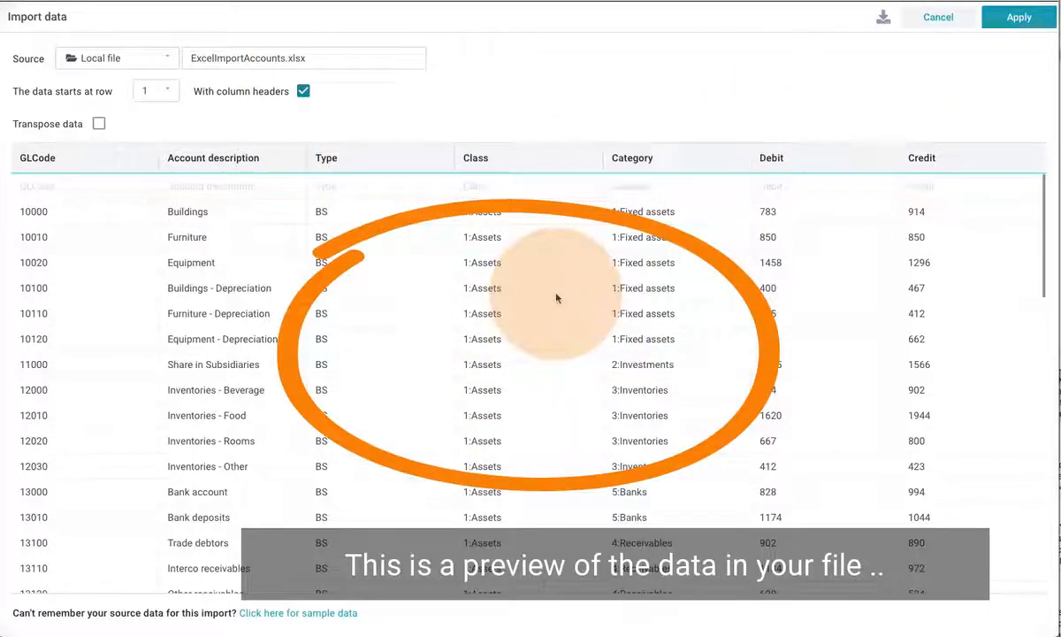
click(1016, 18)
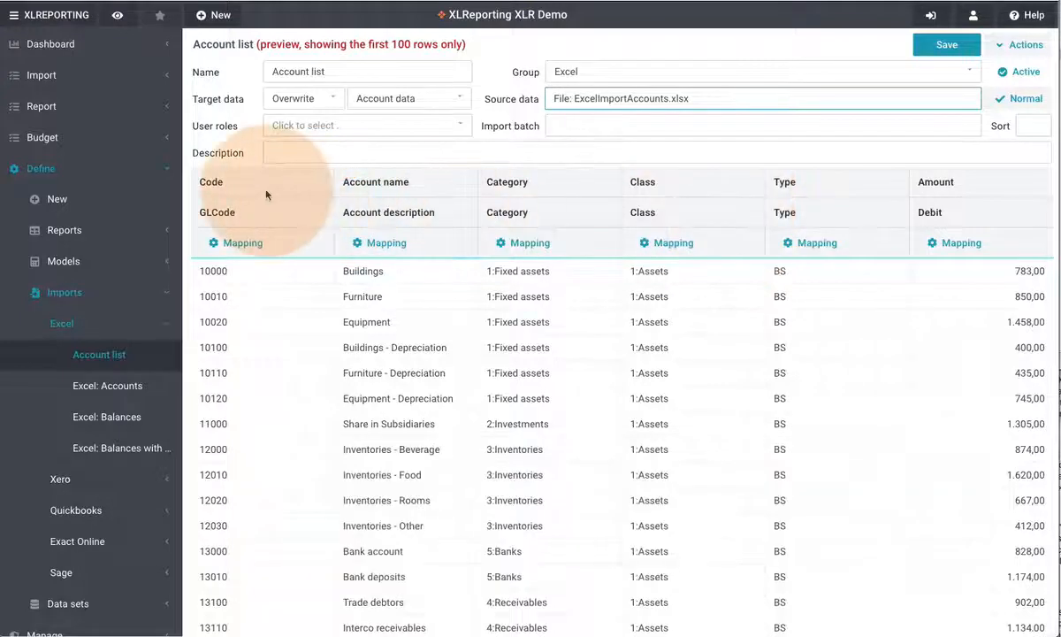
Review the available source columns in the Code column's mapping without changing it
click(249, 242)
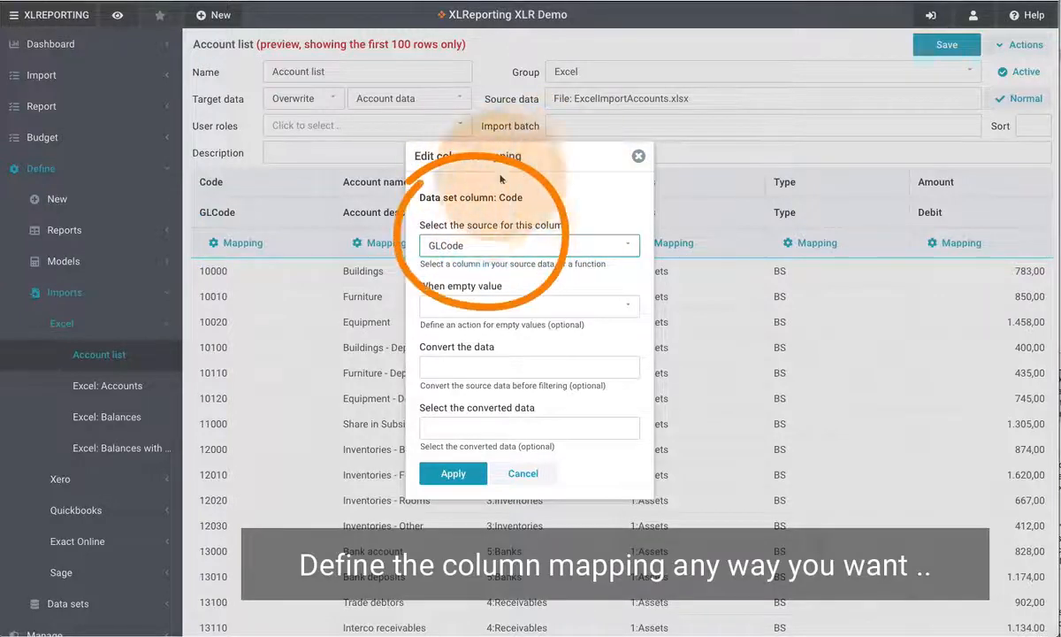
click(491, 245)
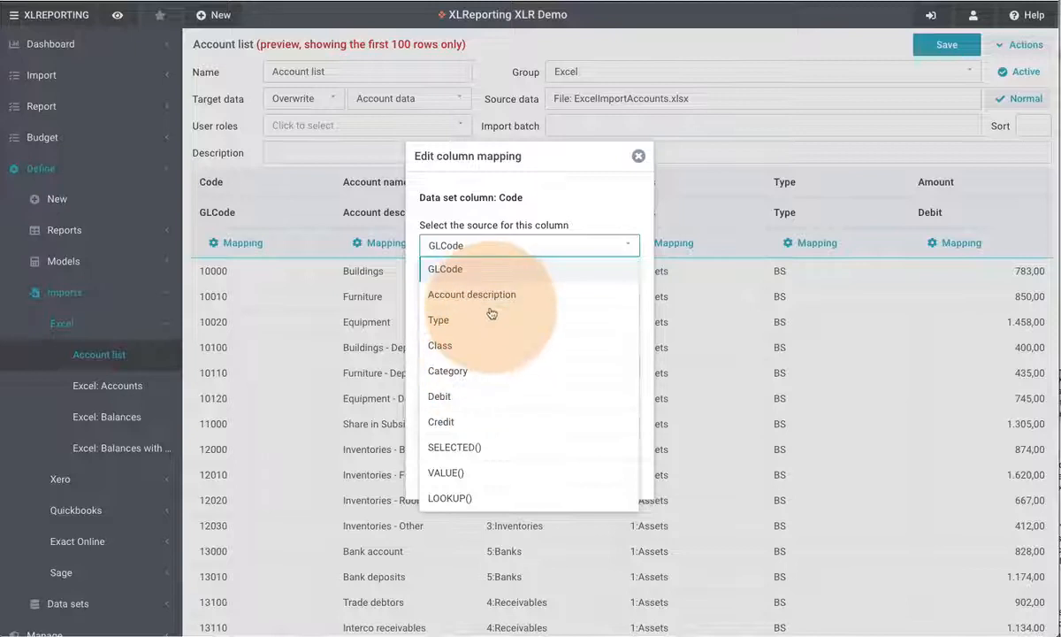
click(637, 156)
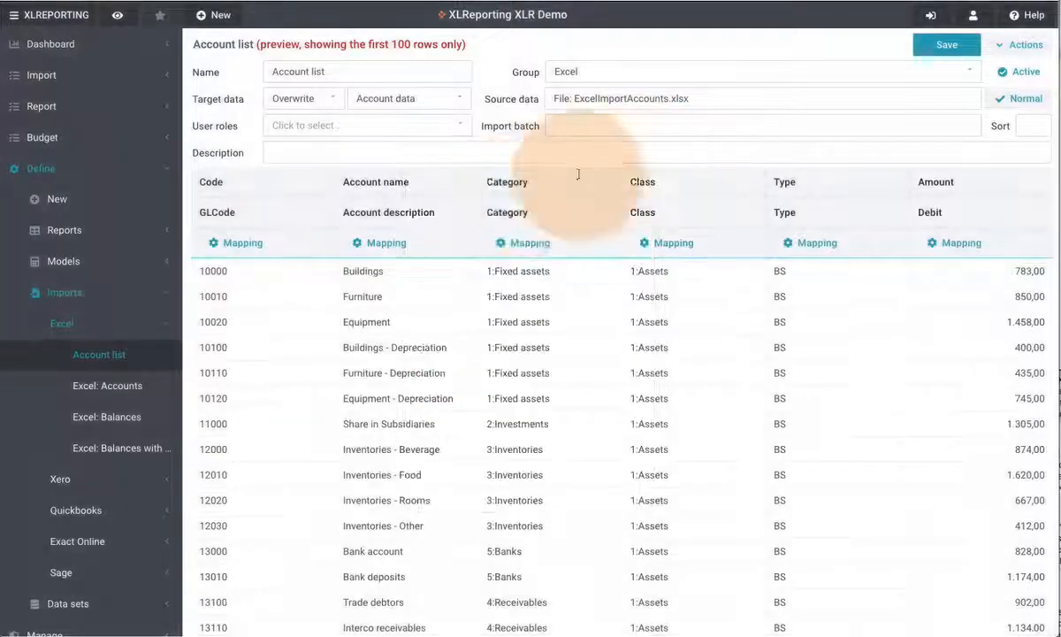
click(395, 244)
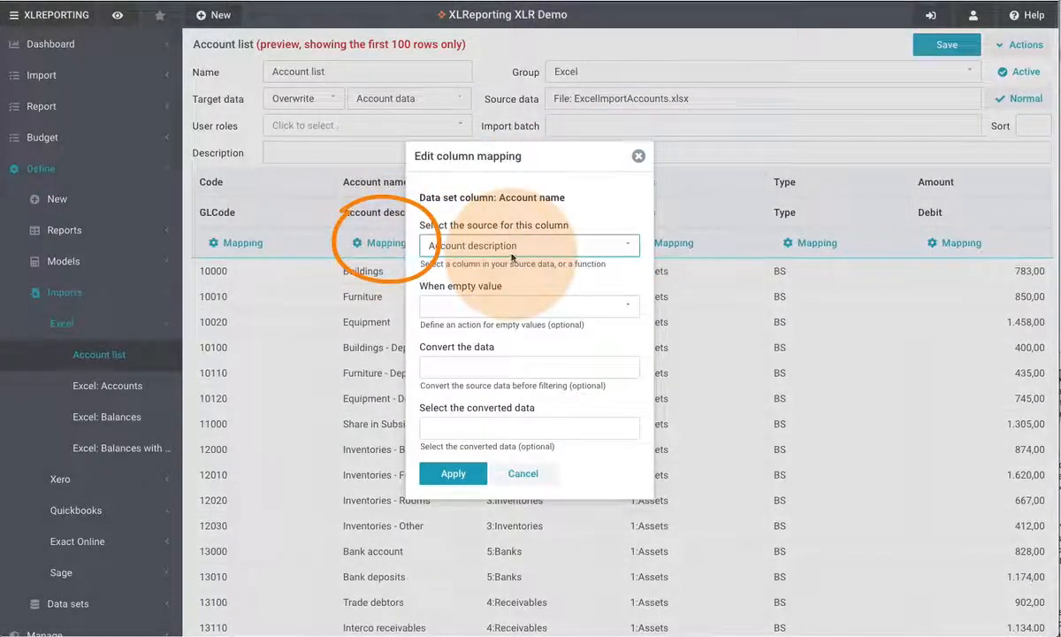
click(523, 252)
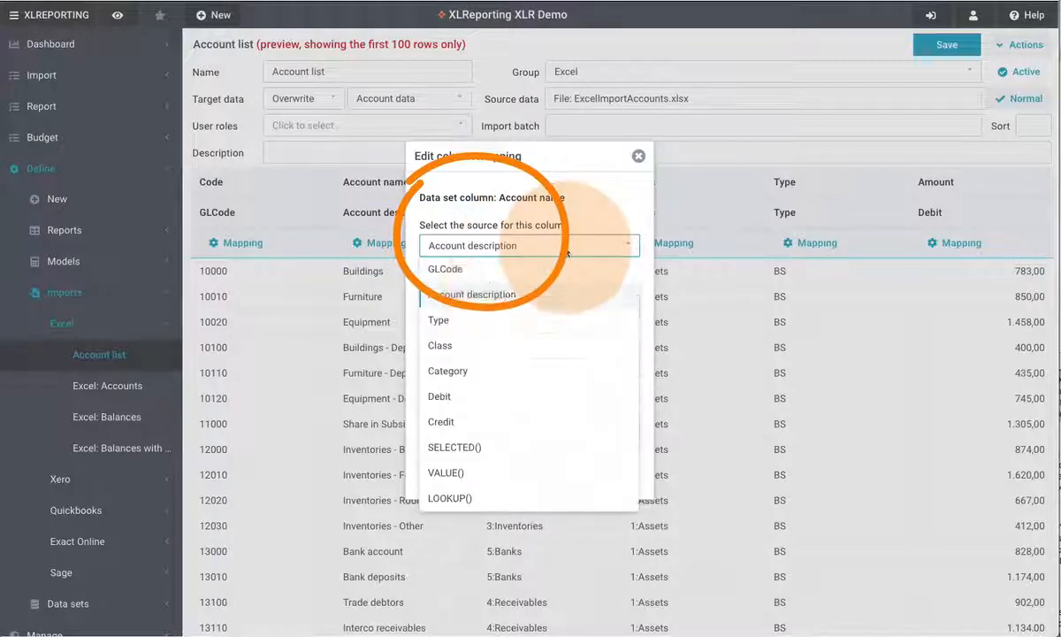
click(474, 315)
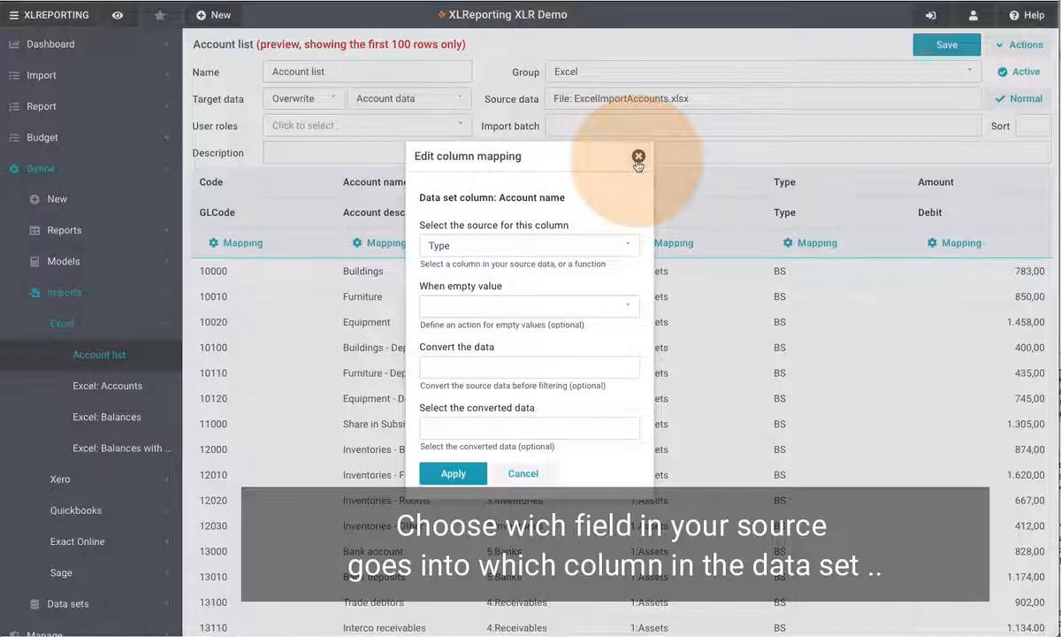
click(638, 157)
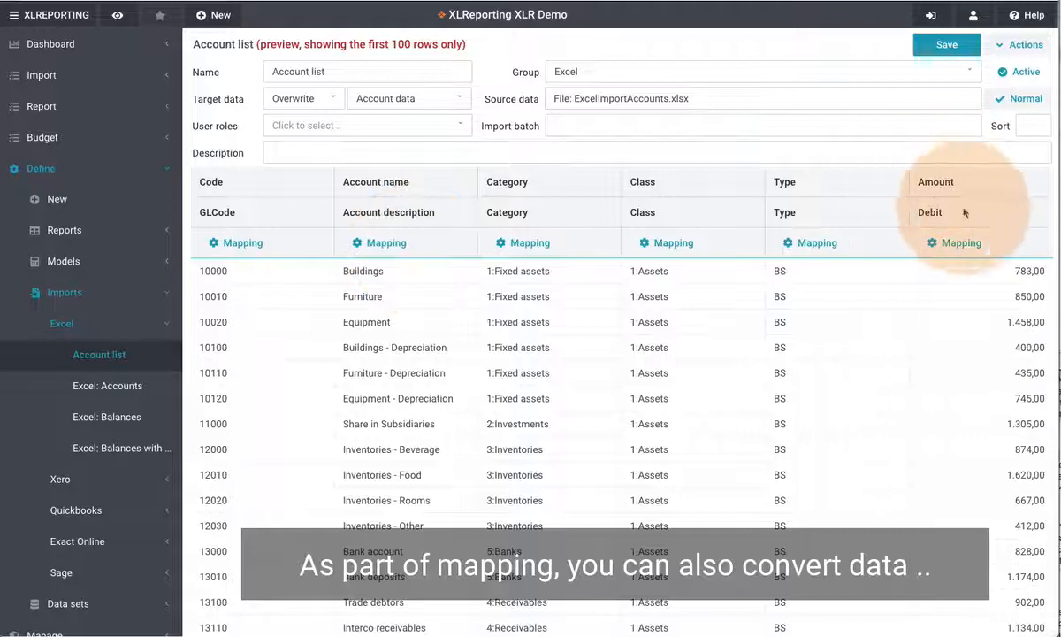
Set the Amount column's conversion formula to [Debit]-[Credit] and apply the mapping
click(952, 242)
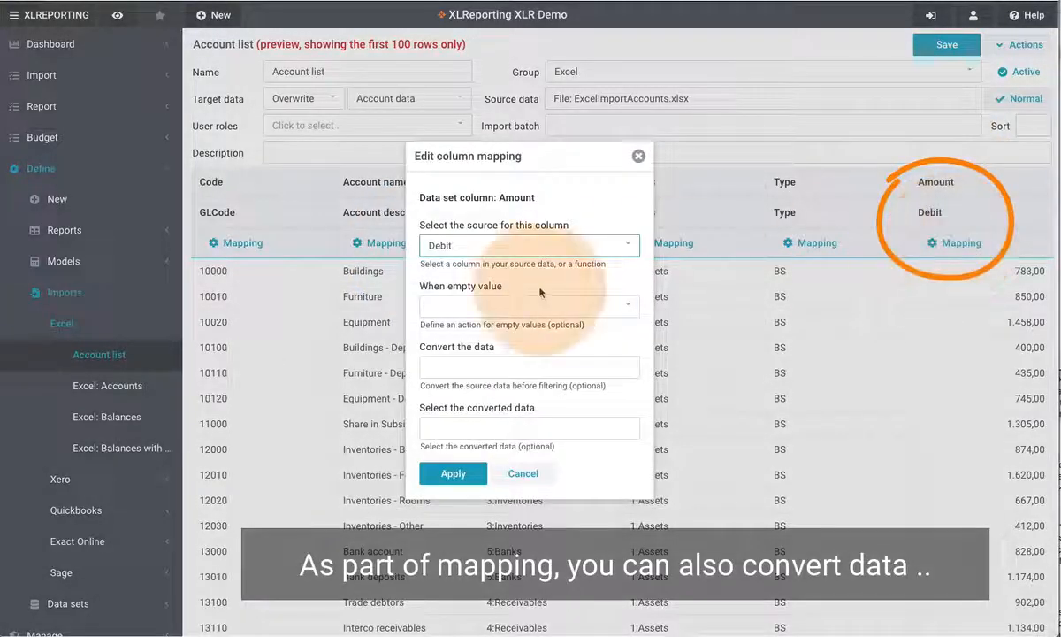
click(502, 245)
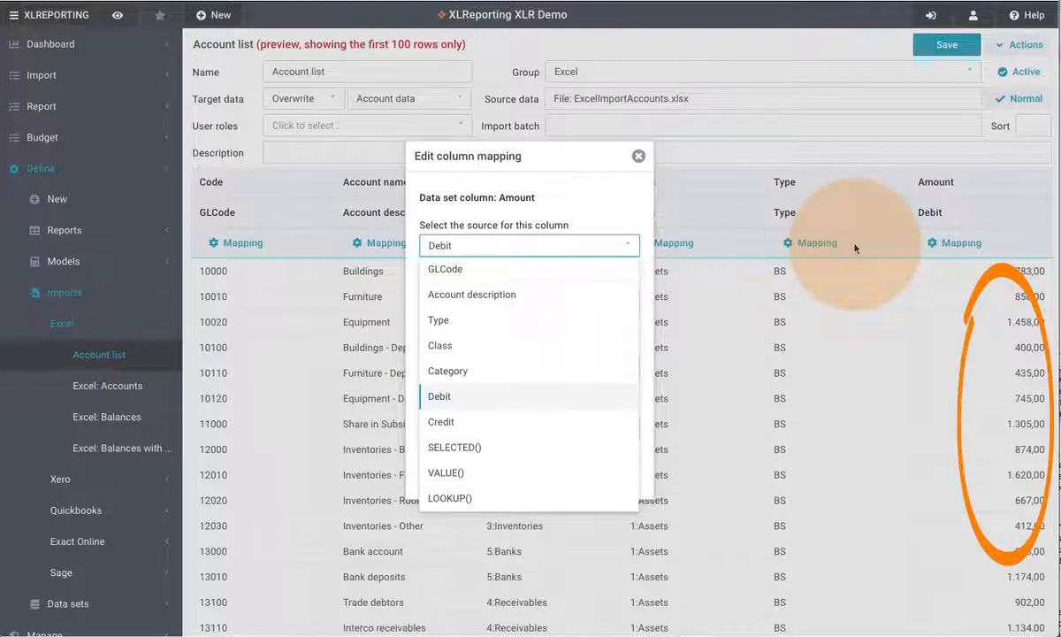
click(591, 251)
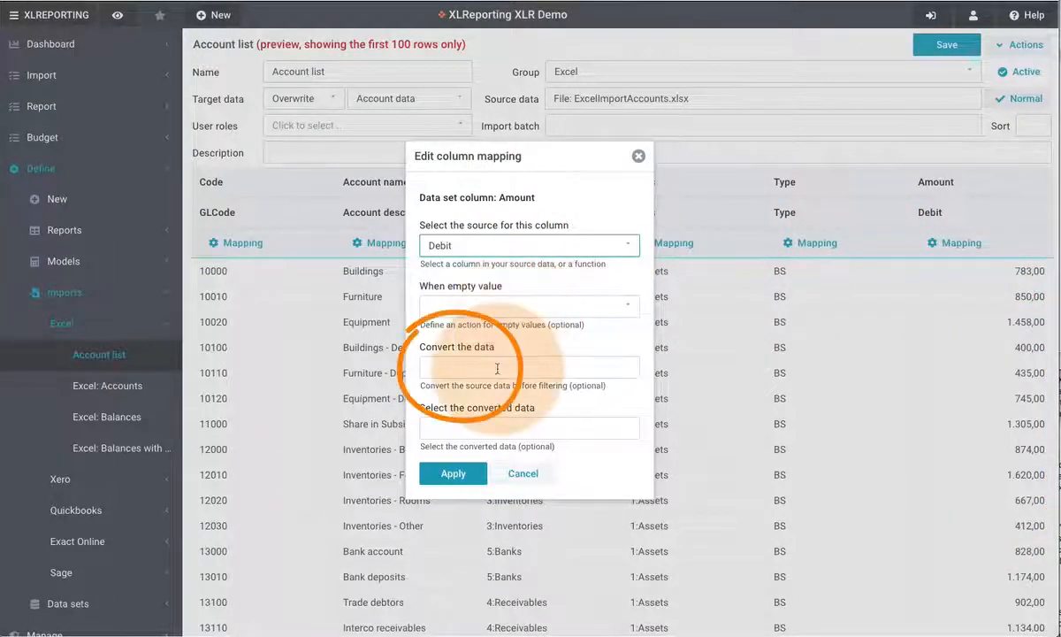
click(497, 368)
click(604, 256)
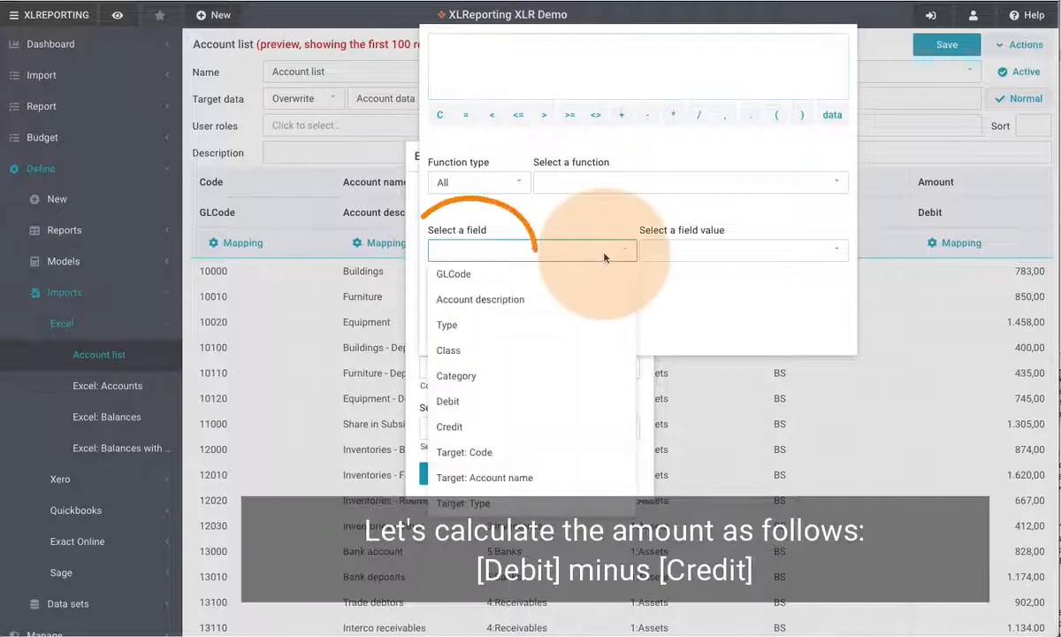
click(486, 405)
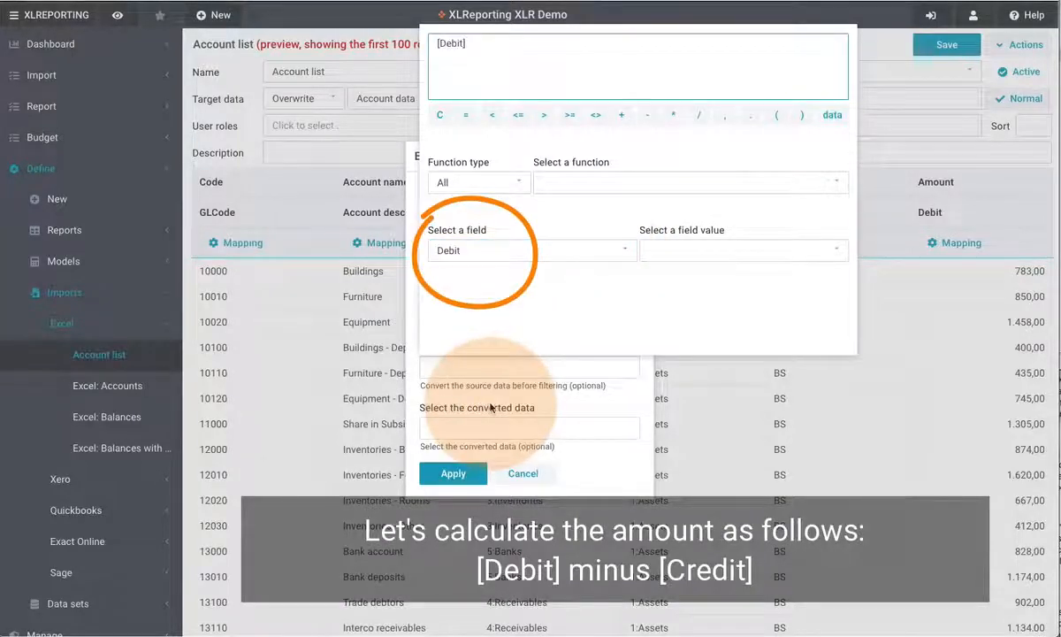
click(648, 115)
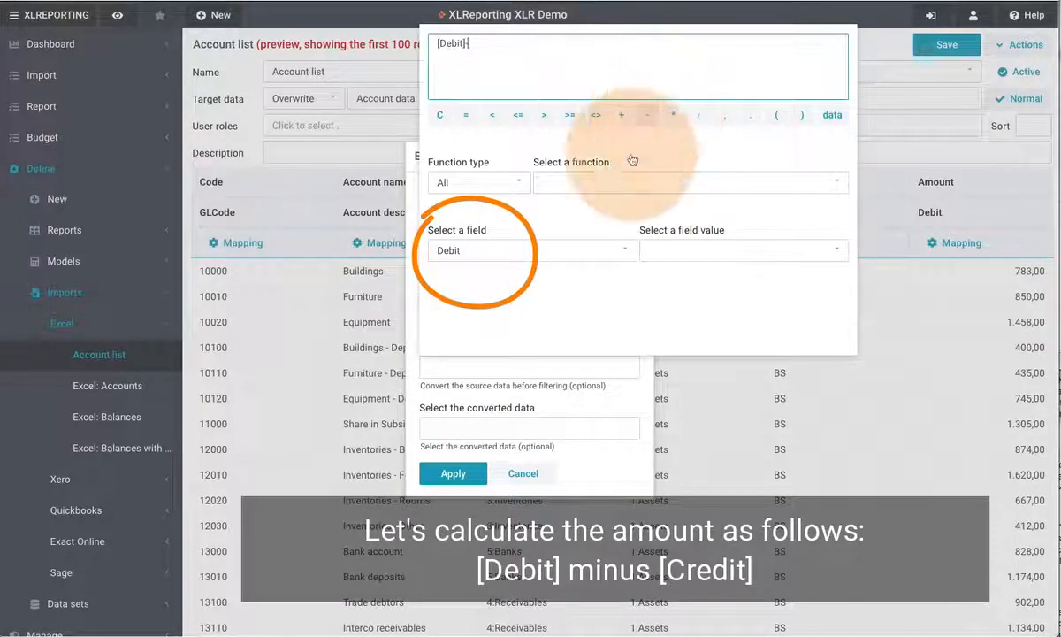
click(569, 264)
click(488, 422)
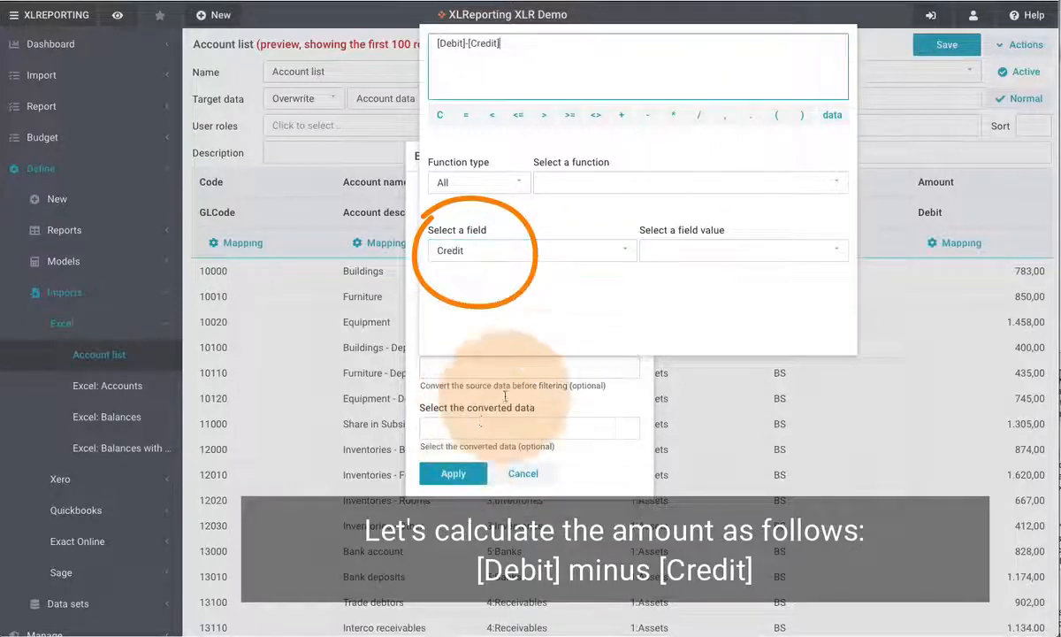
click(540, 367)
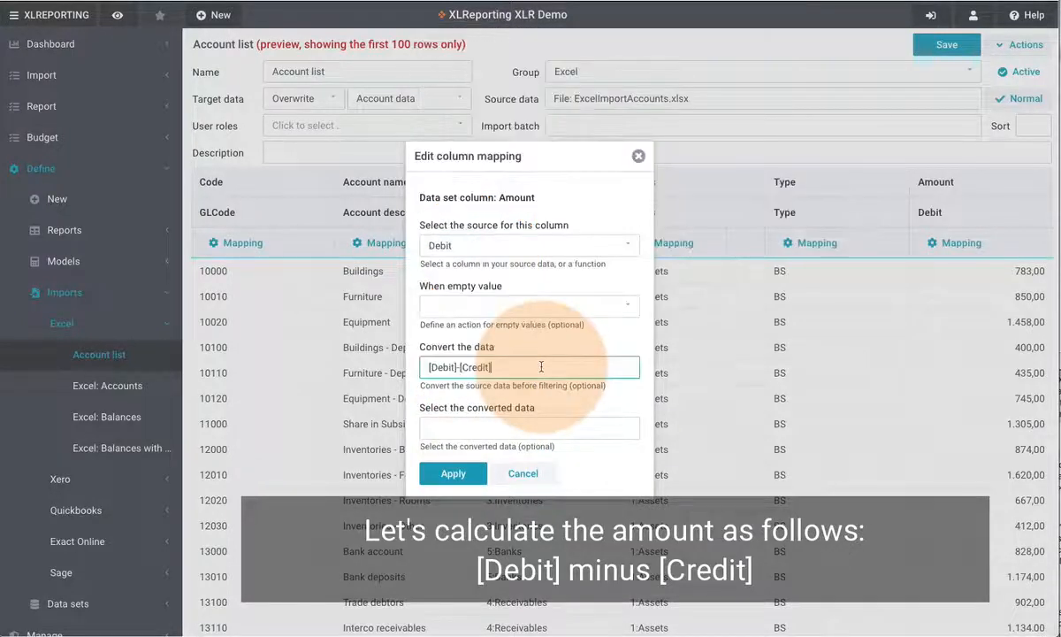
click(462, 474)
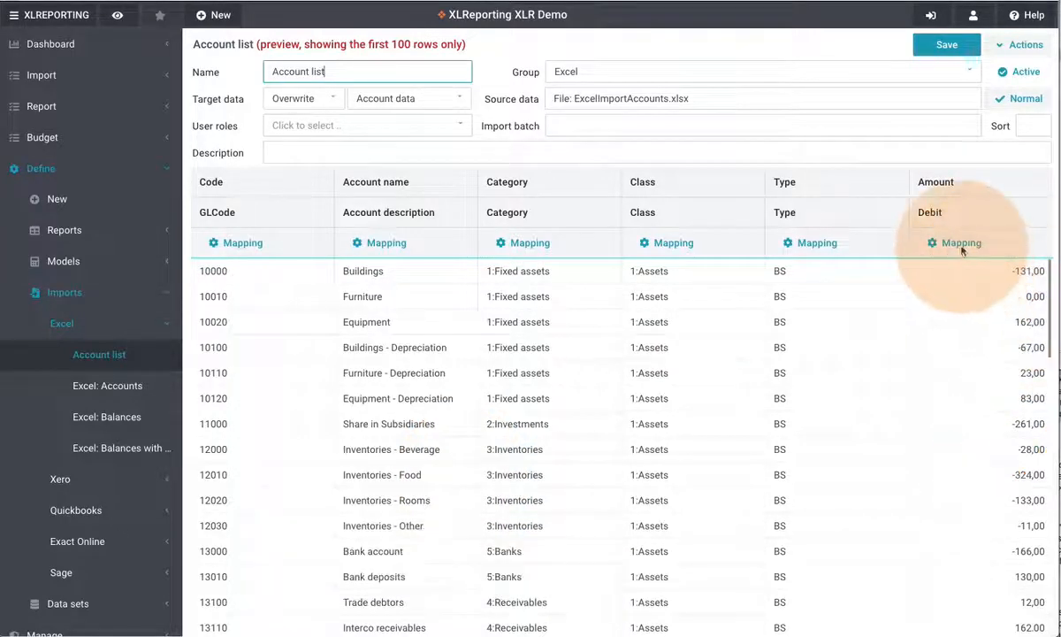
Change the Amount column's conversion formula to [Debit]-[Credit]*1000 and apply the mapping
click(960, 243)
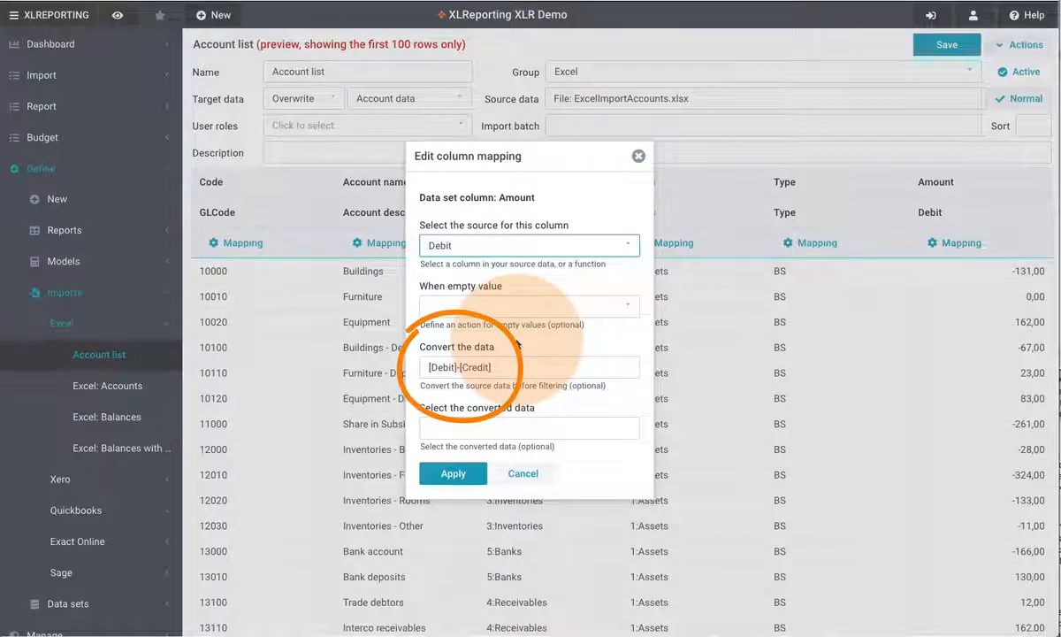
click(576, 370)
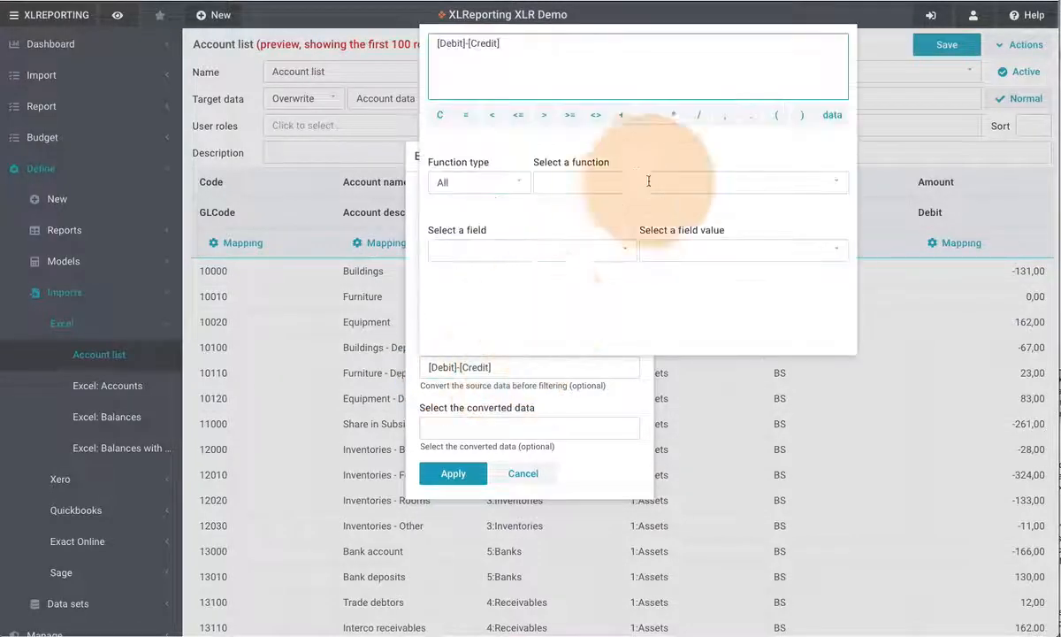
click(672, 117)
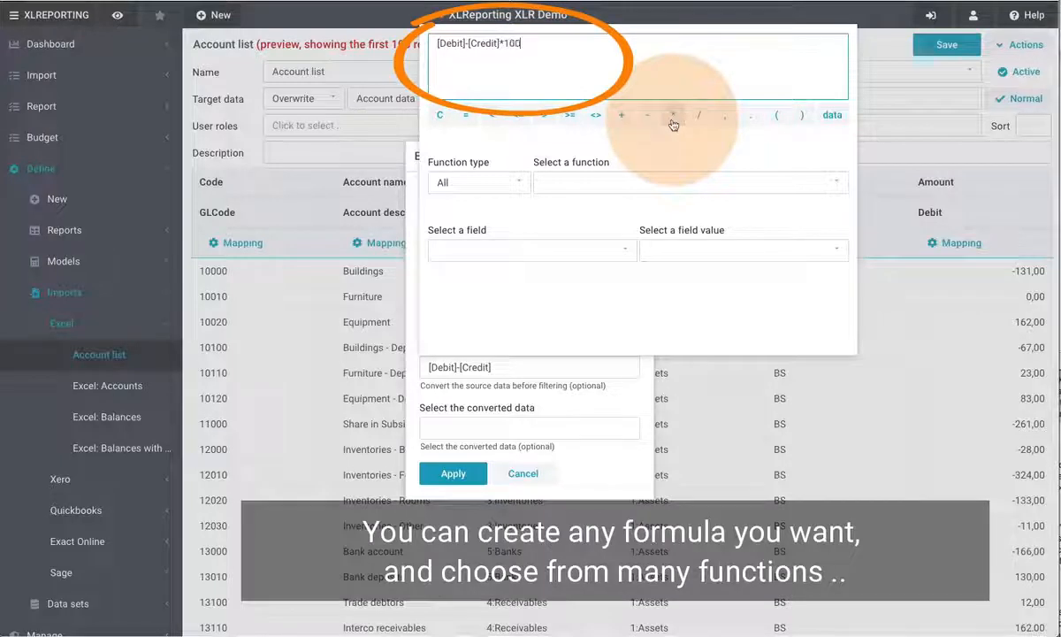
click(672, 181)
scroll(655, 286, down, 8)
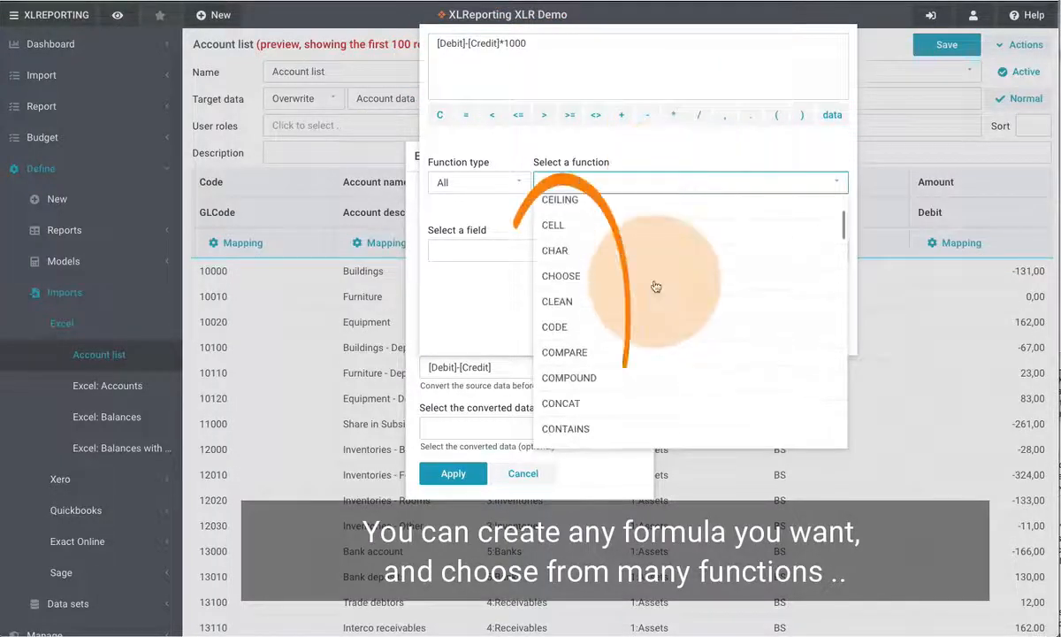
scroll(655, 286, down, 1)
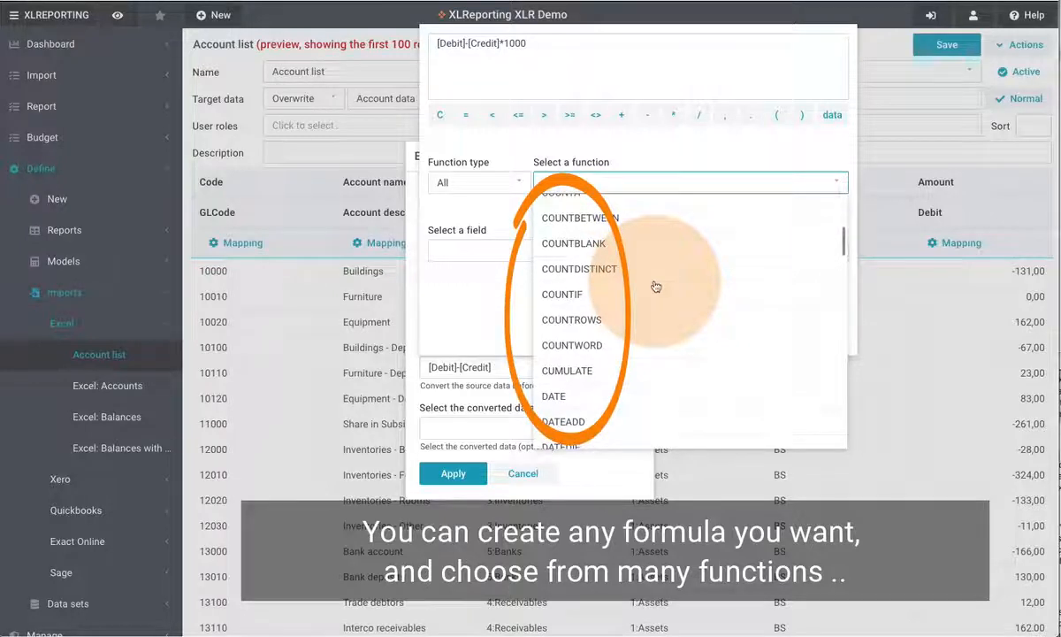
scroll(656, 285, down, 2)
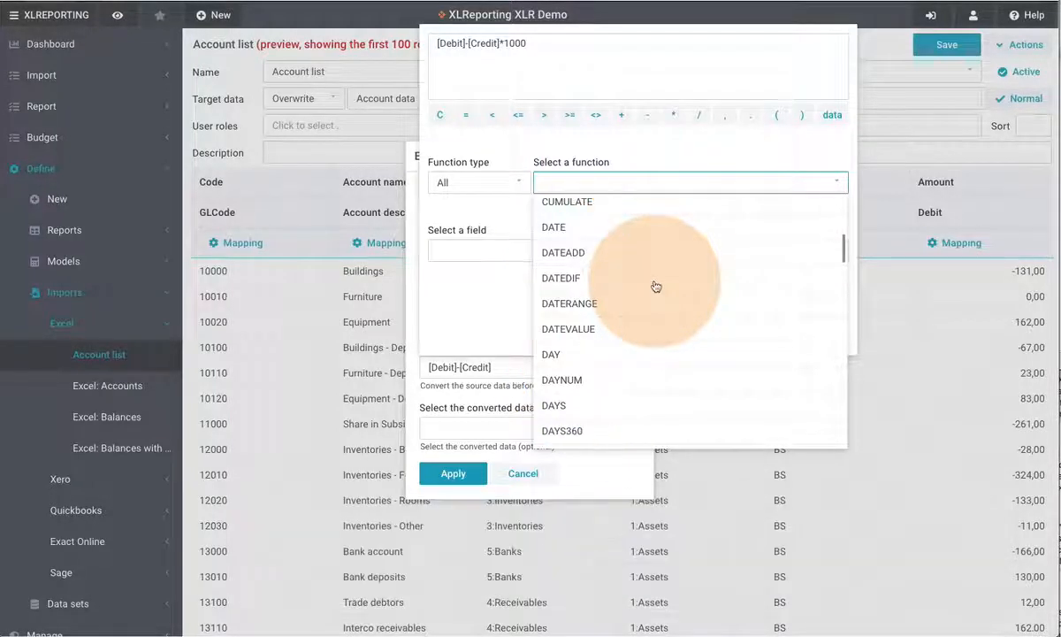
click(694, 153)
click(577, 382)
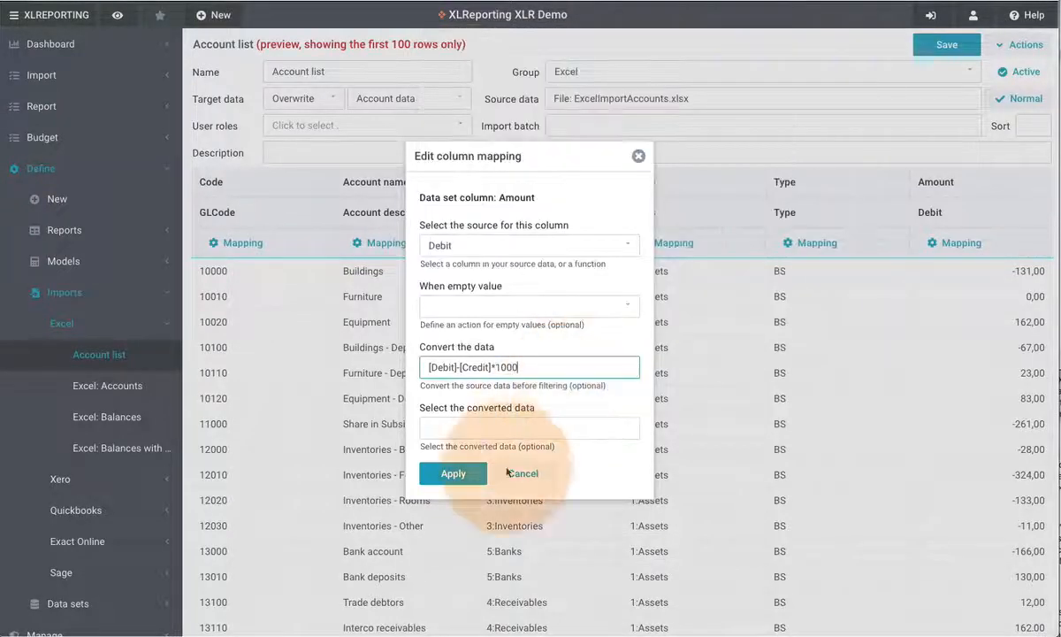
click(452, 474)
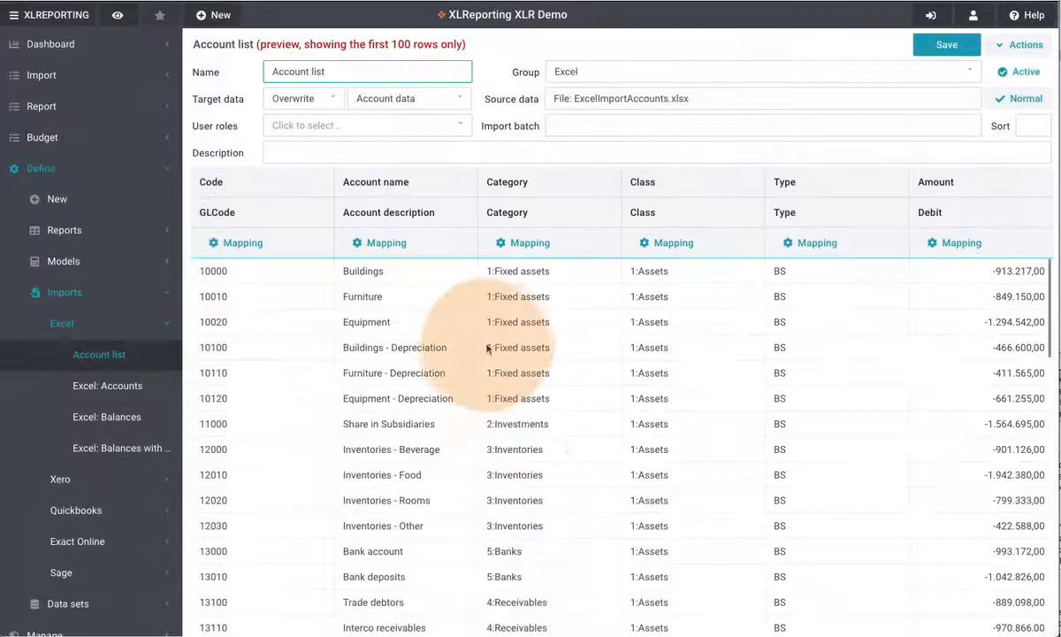
Set the Account name column's conversion formula to UPPER(data) using the UPPER function, and apply the mapping
click(389, 248)
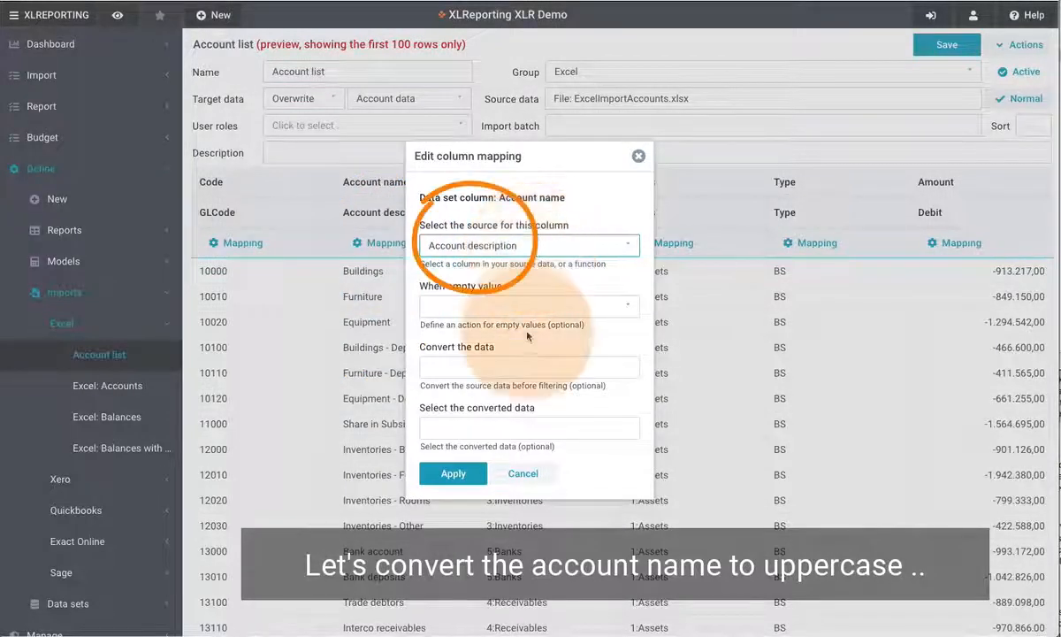
click(533, 364)
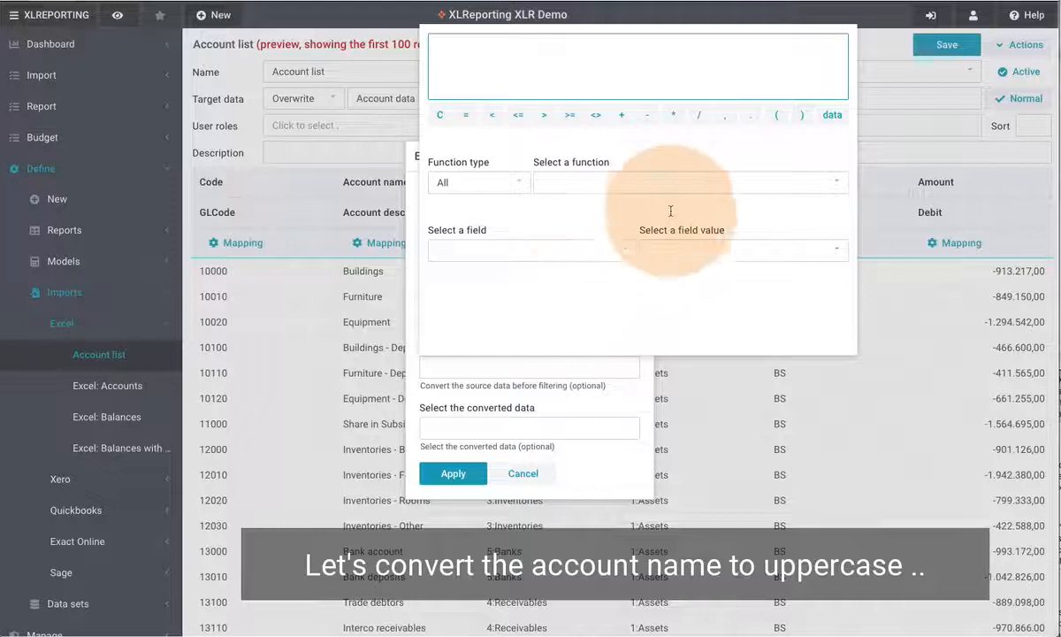
click(670, 183)
scroll(691, 297, down, 20)
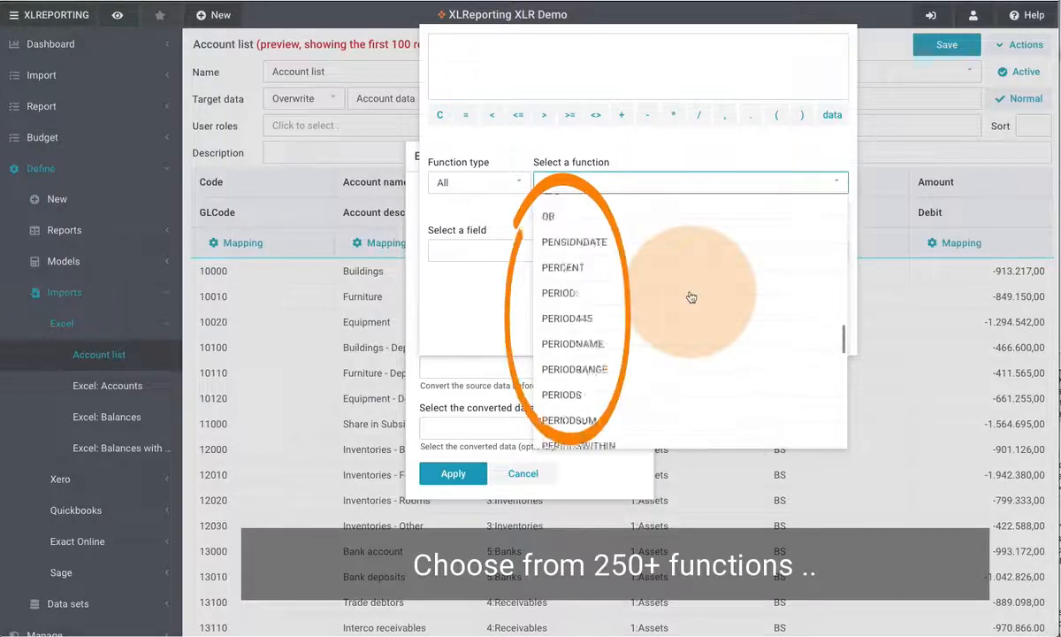
scroll(690, 297, down, 15)
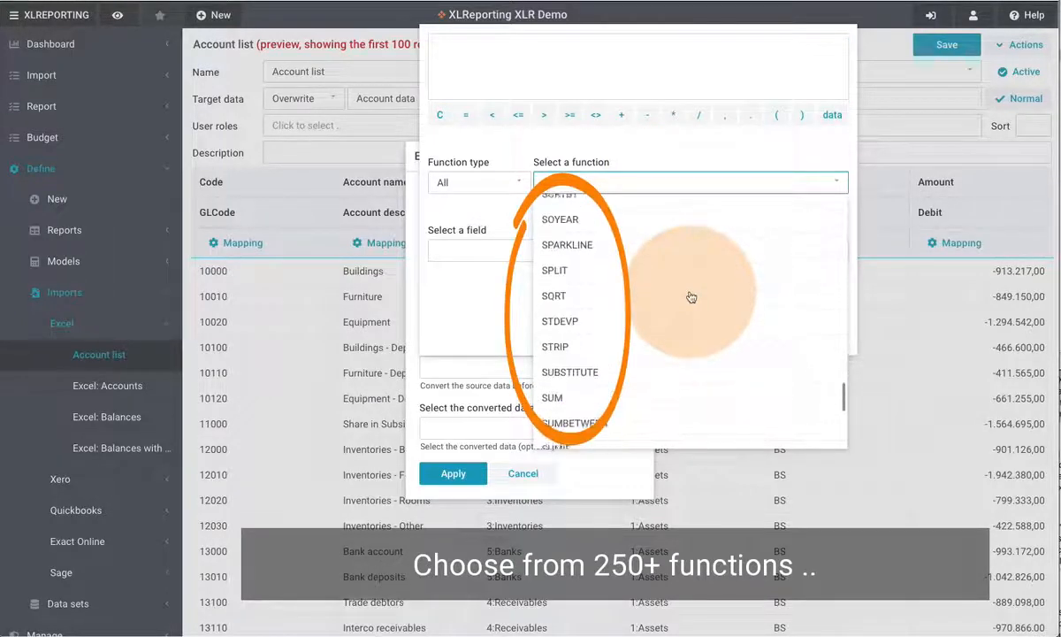
scroll(690, 297, down, 6)
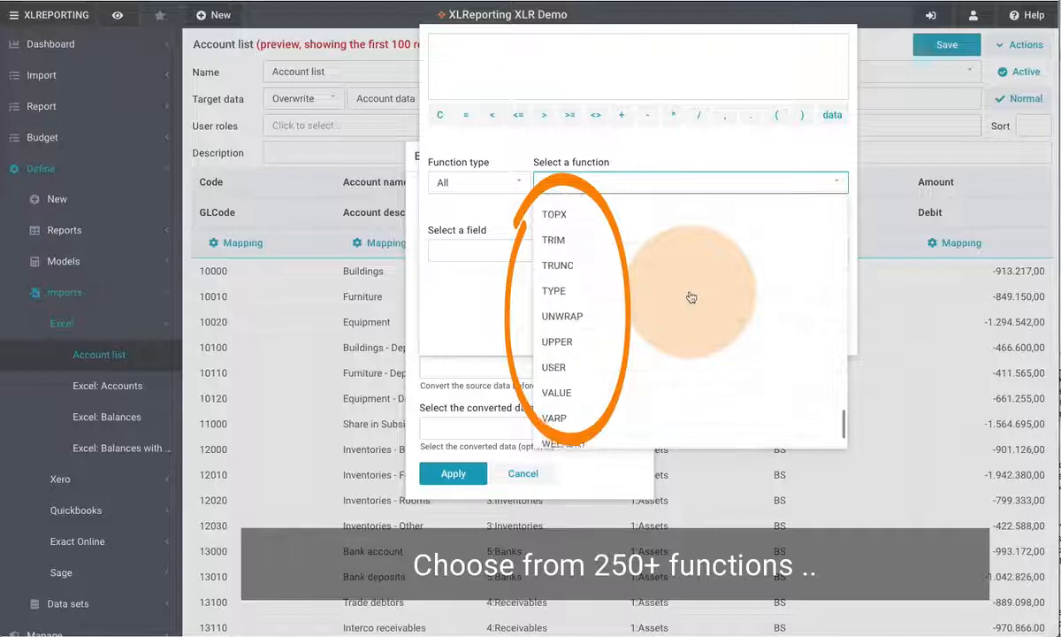
click(580, 334)
click(801, 115)
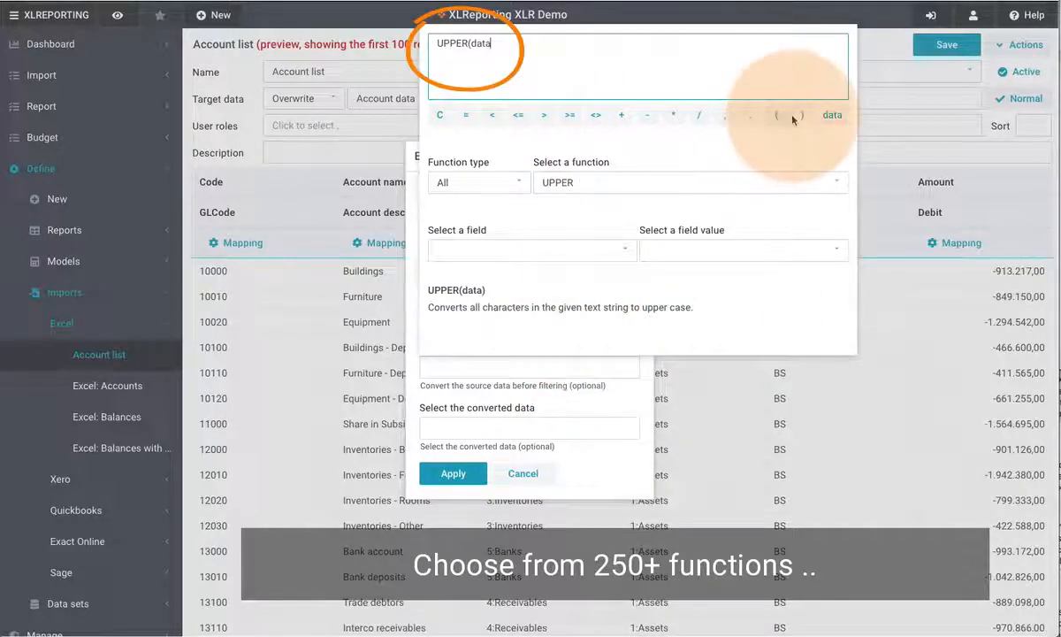
click(563, 359)
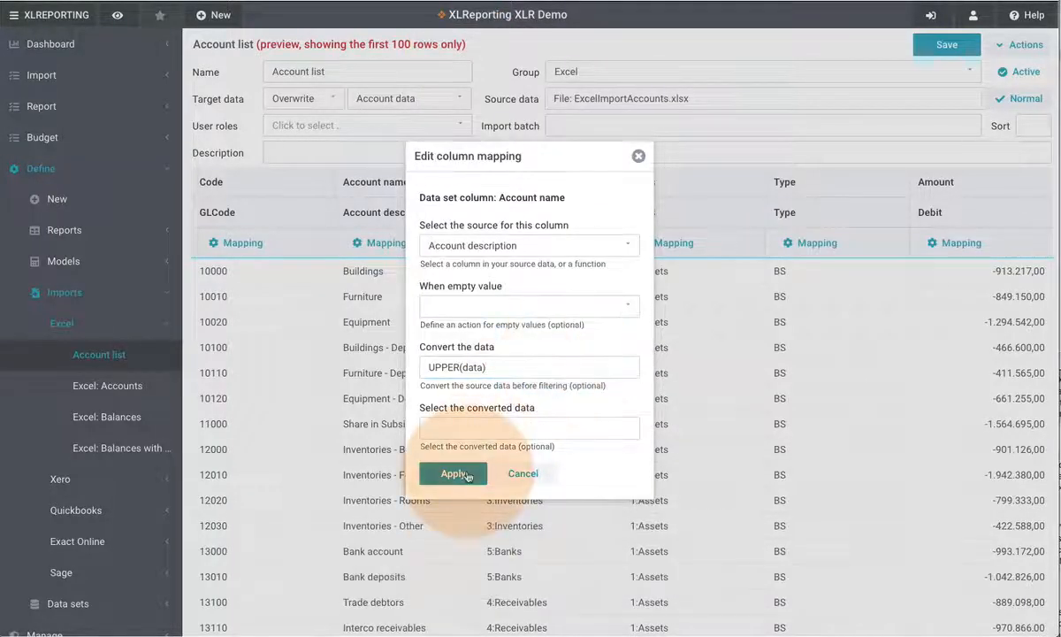
click(455, 472)
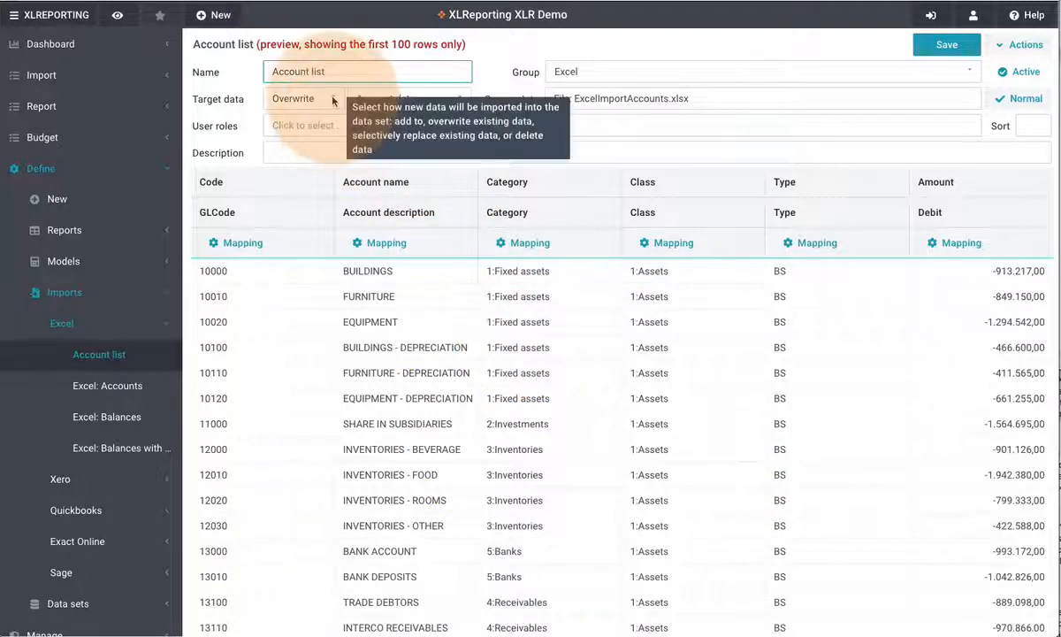
Set the target data import mode to Replace in
click(334, 101)
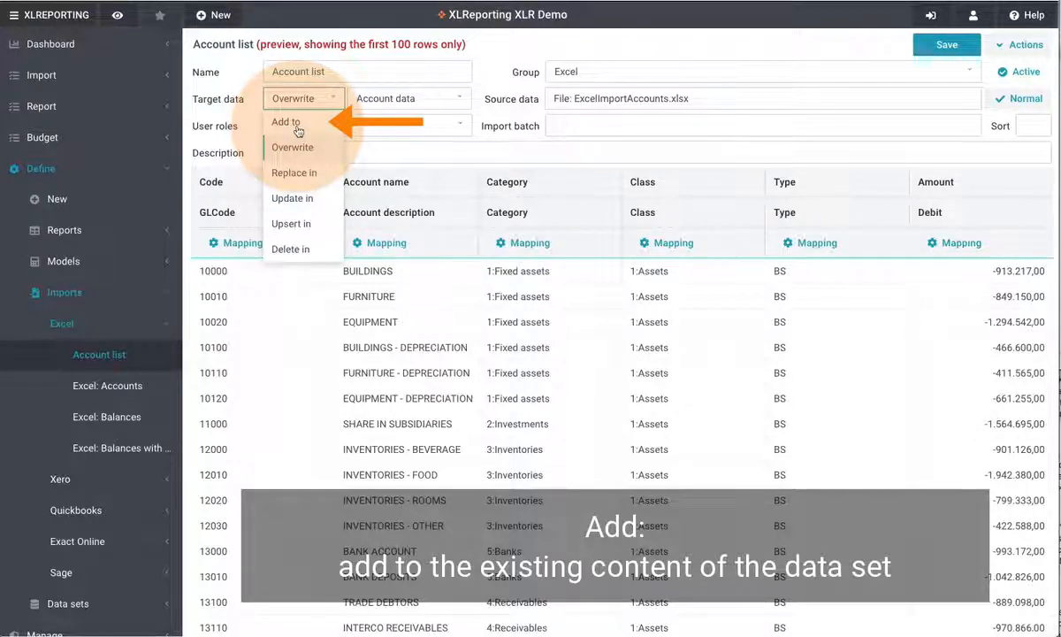
click(305, 174)
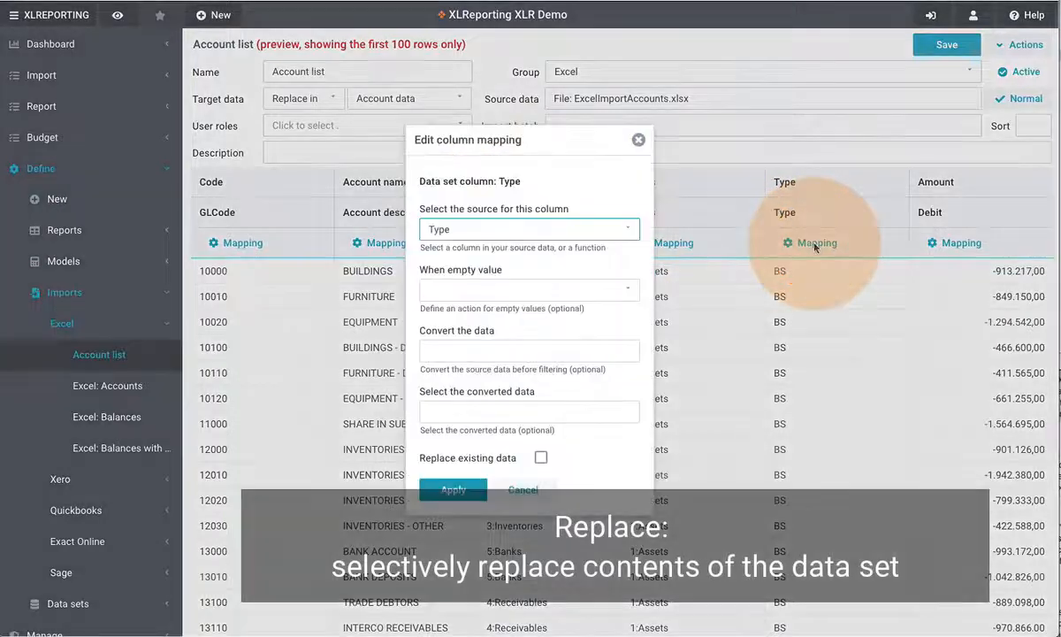
Turn on Replace existing data in the Type column's mapping
click(815, 248)
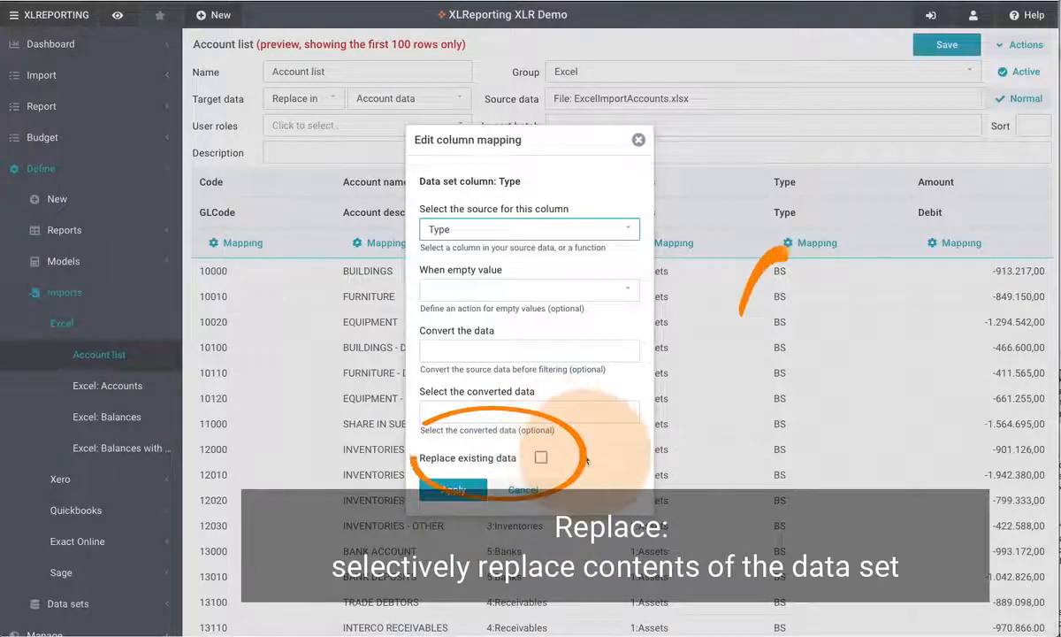
click(541, 458)
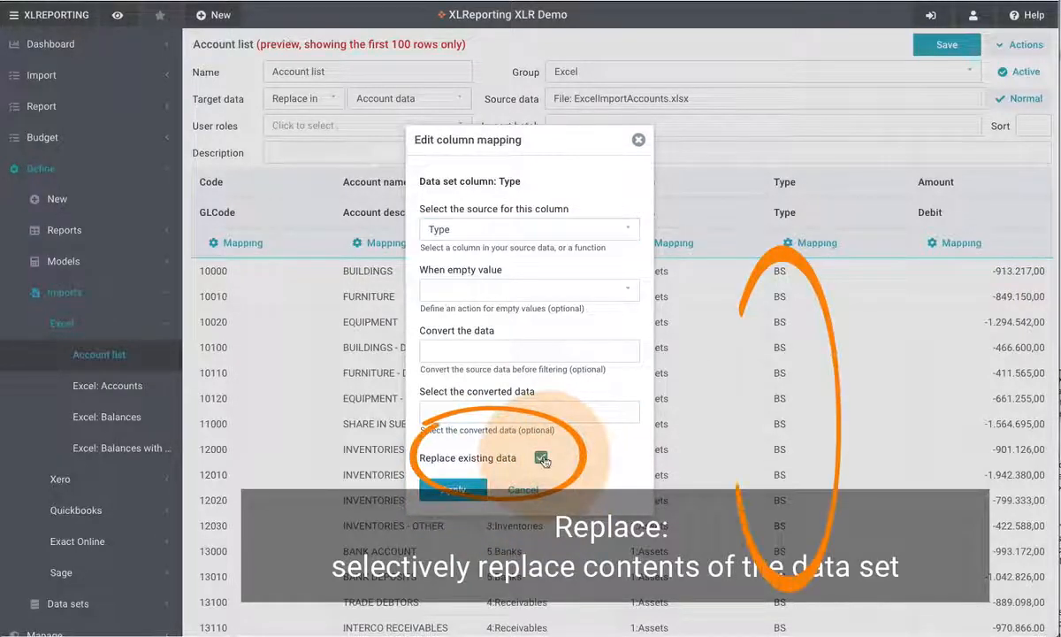